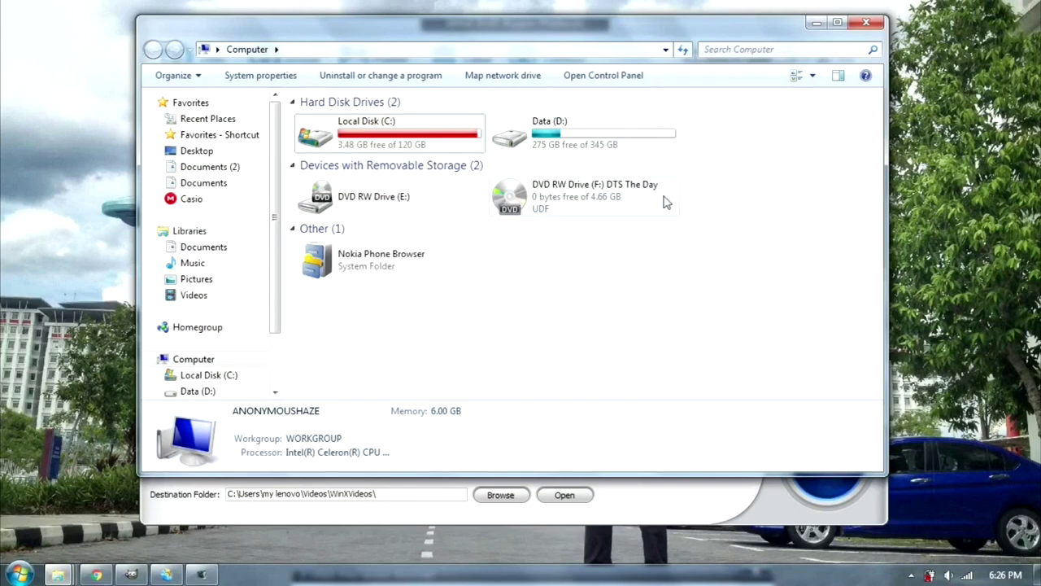
Step: Minimize the Explorer Computer window to reveal WinX DVD Ripper's Getting Started screen
click(816, 23)
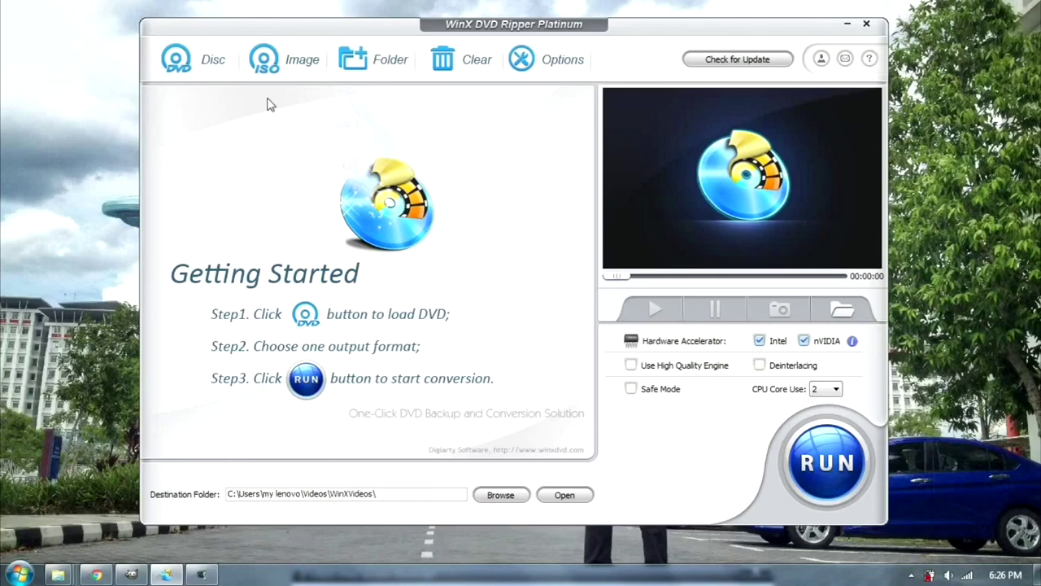
Step: Load the F: drive DTS The Day disc as the source using Auto Detect
click(207, 73)
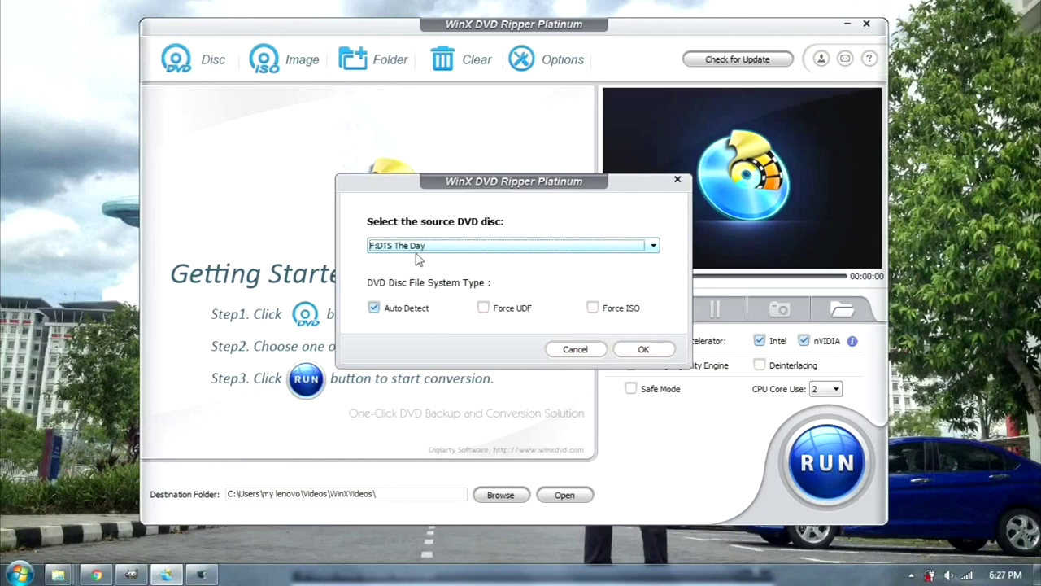
click(640, 352)
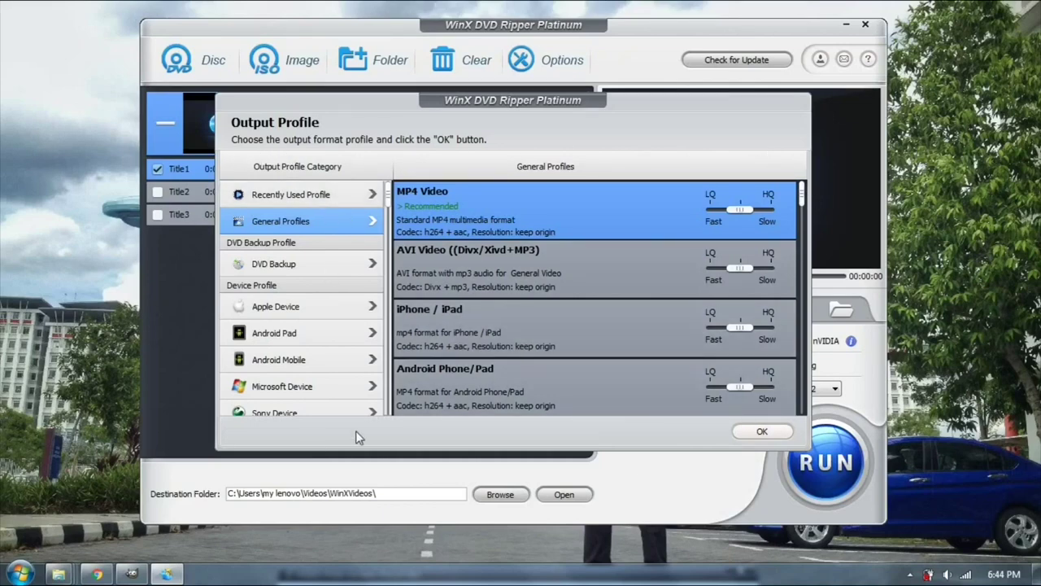
Step: Choose General Profiles > MP4 Video as the output profile for DTS The Day.mp4
scroll(389, 190, down, 3)
scroll(389, 190, up, 3)
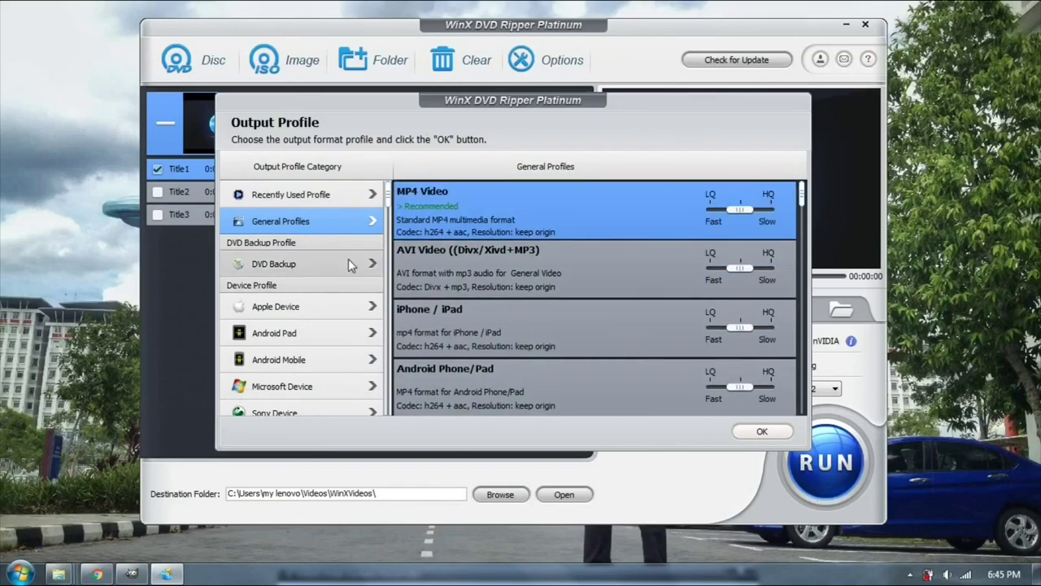
scroll(353, 273, down, 1)
scroll(358, 268, down, 1)
scroll(364, 273, down, 1)
scroll(358, 273, up, 3)
scroll(345, 364, down, 1)
scroll(345, 372, down, 1)
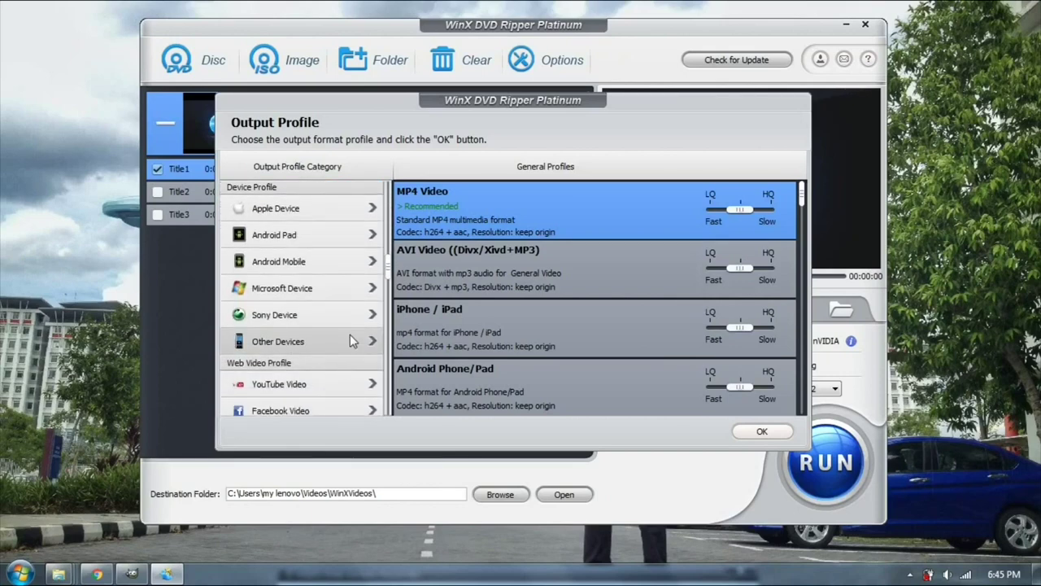
scroll(350, 334, down, 2)
scroll(339, 379, up, 3)
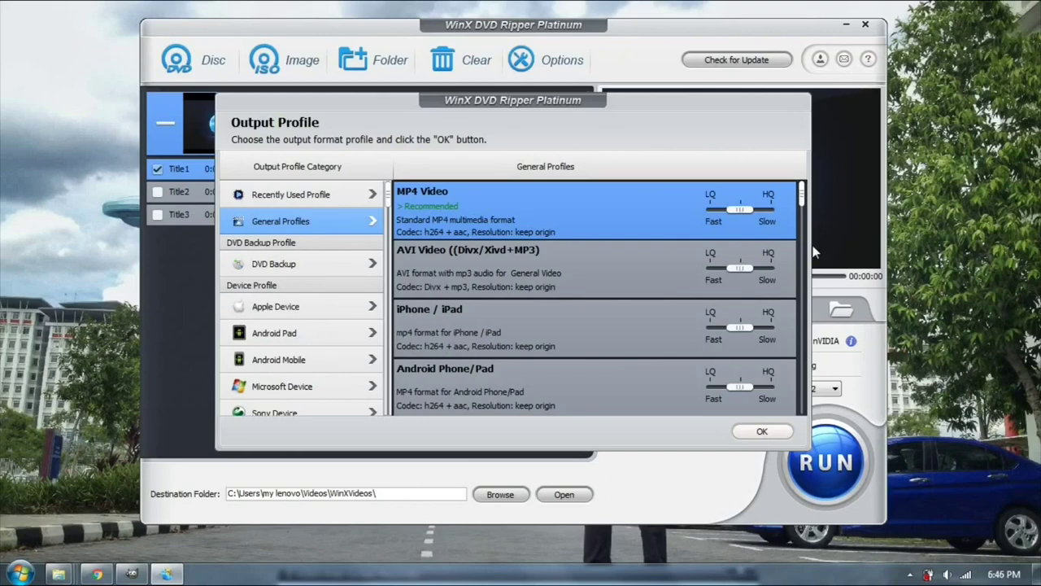
mouse_move(804, 195)
mouse_down()
mouse_move(802, 353)
mouse_move(803, 196)
mouse_up()
scroll(353, 248, down, 1)
scroll(357, 276, down, 5)
scroll(351, 321, down, 1)
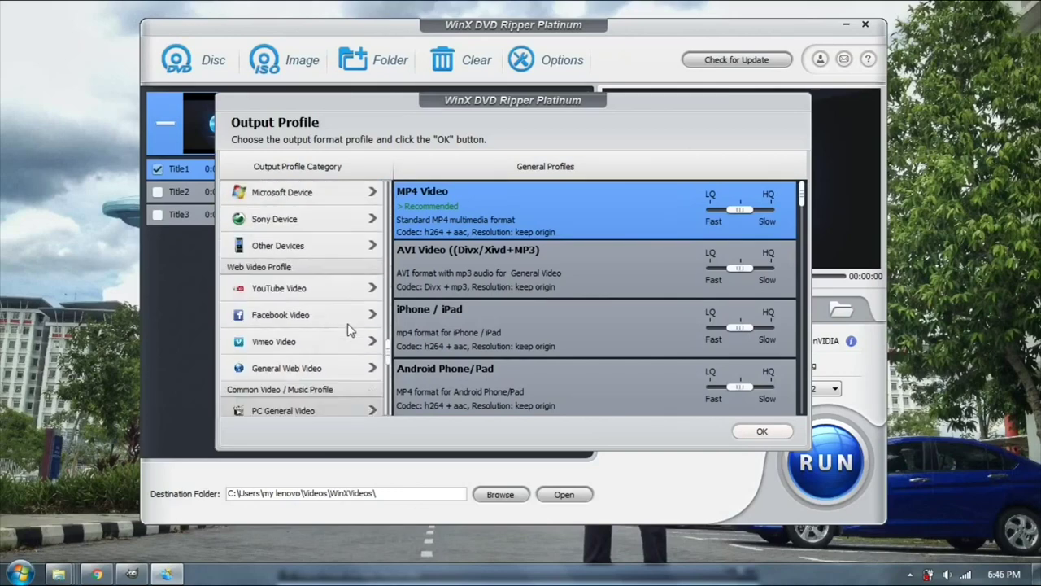
scroll(349, 330, up, 7)
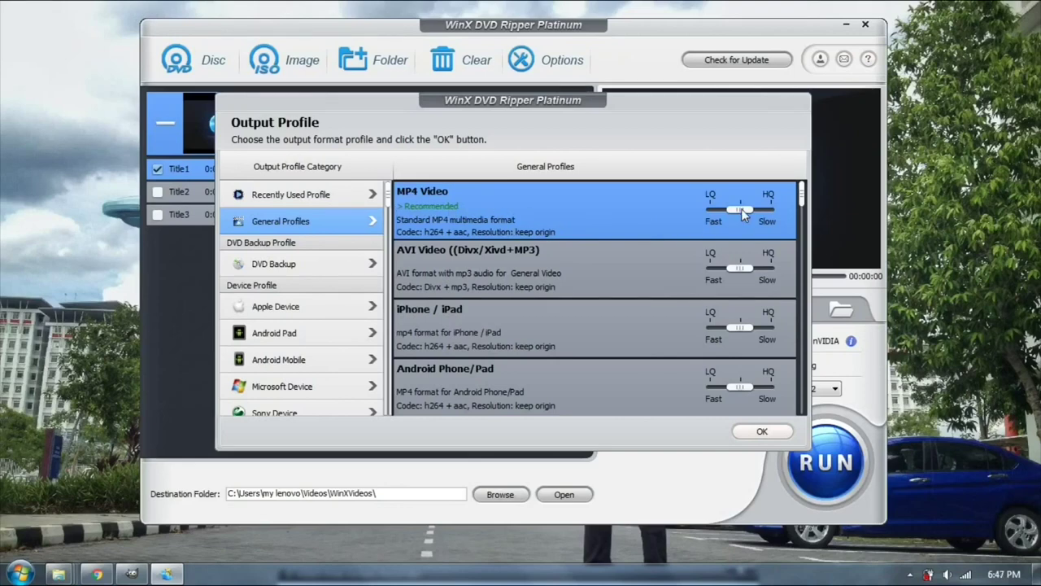
click(761, 432)
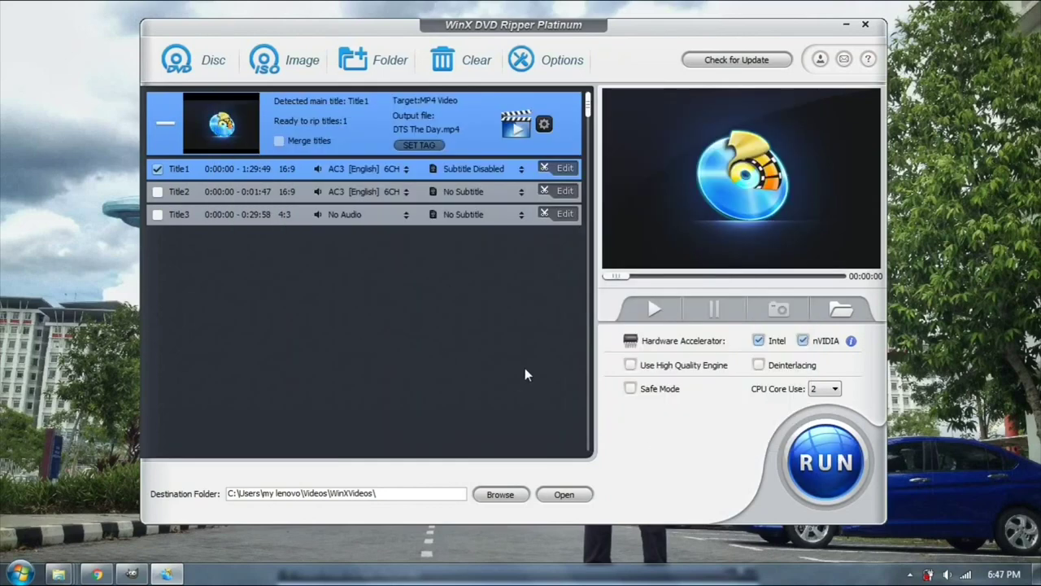
Step: Select Track1 [English] subtitles for Title1 and rip it to MP4
click(476, 169)
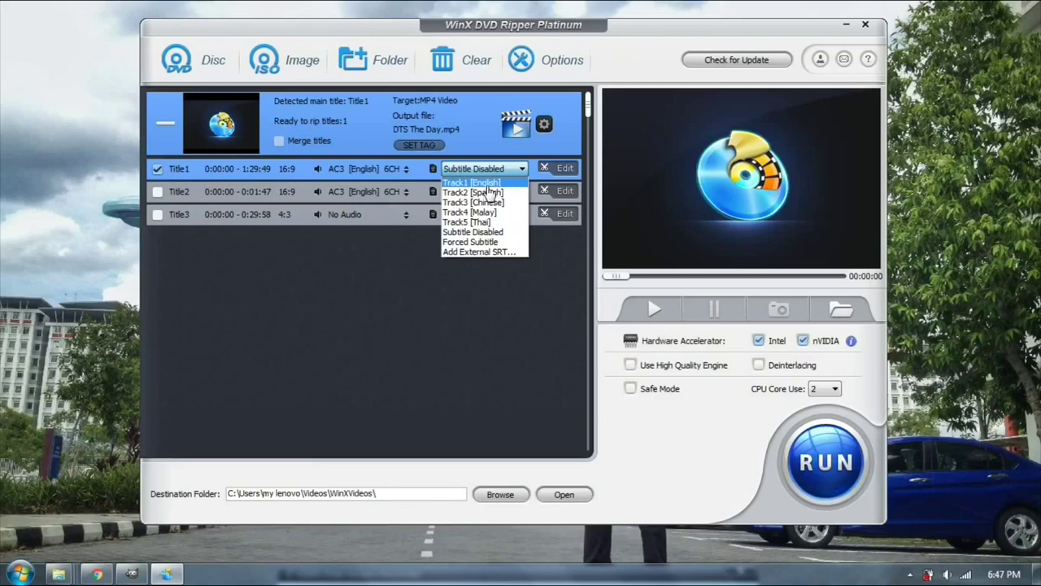
click(505, 184)
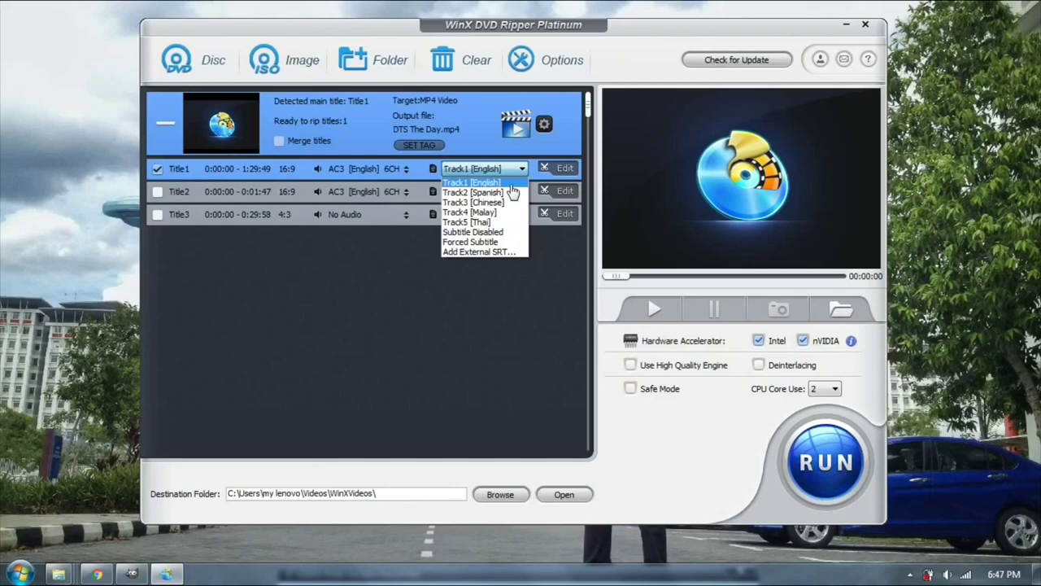
click(837, 476)
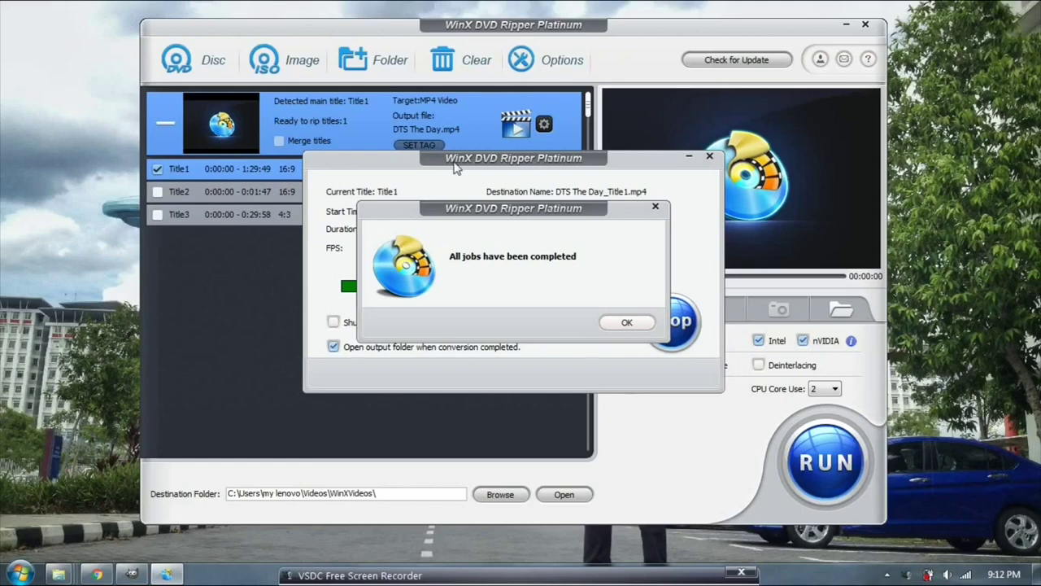
Step: Dismiss the conversion-completed message so the WinXVideos output folder opens
click(626, 322)
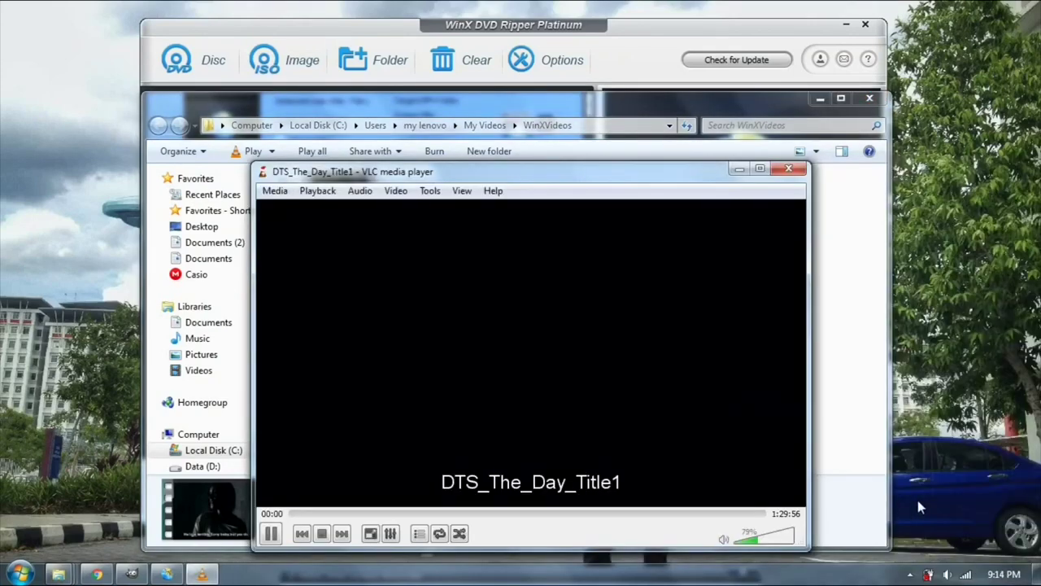
Step: Jump to about 31:00 to check English subtitles, then close VLC
click(455, 514)
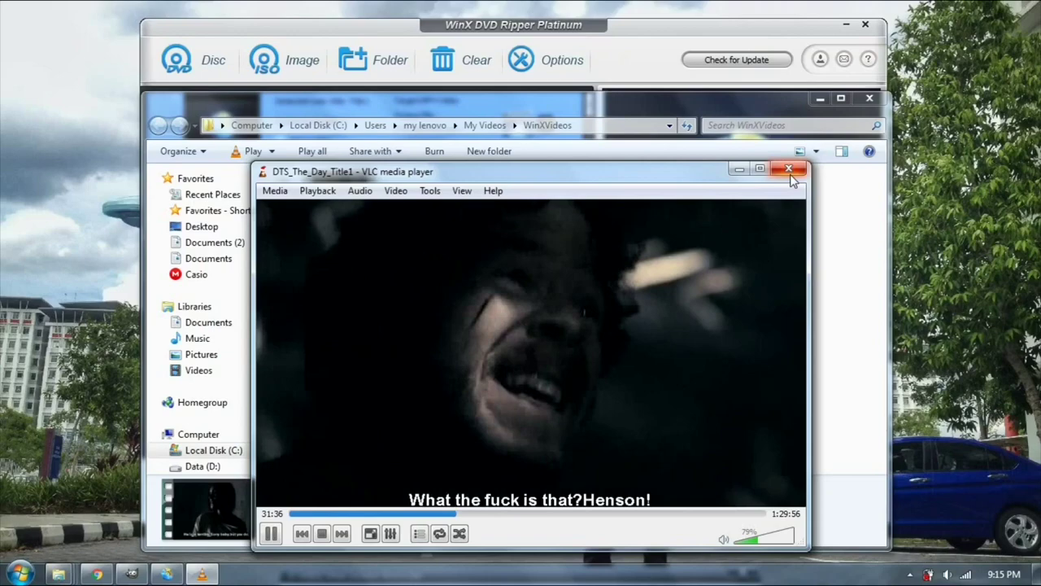
click(789, 170)
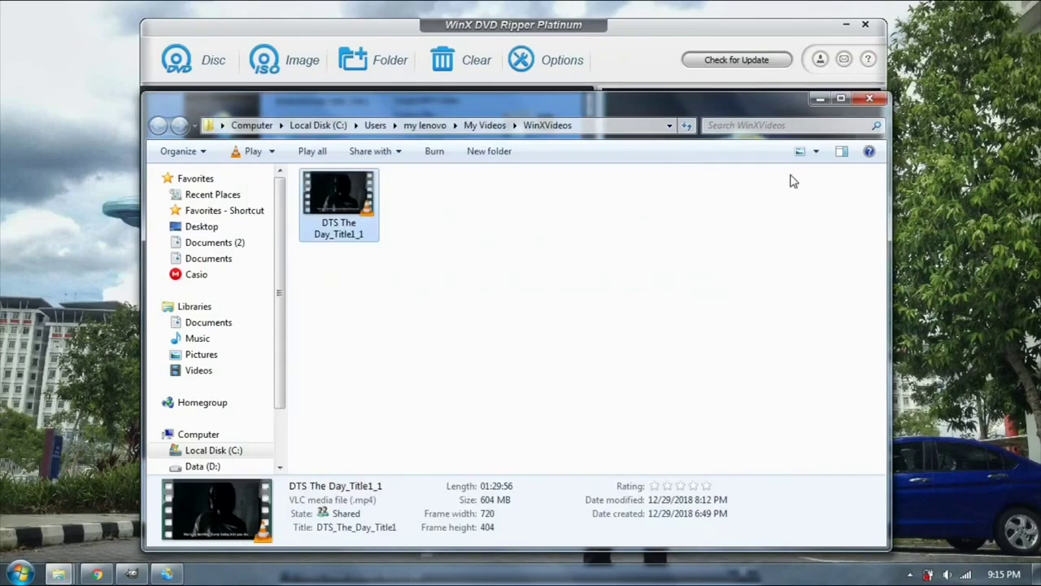